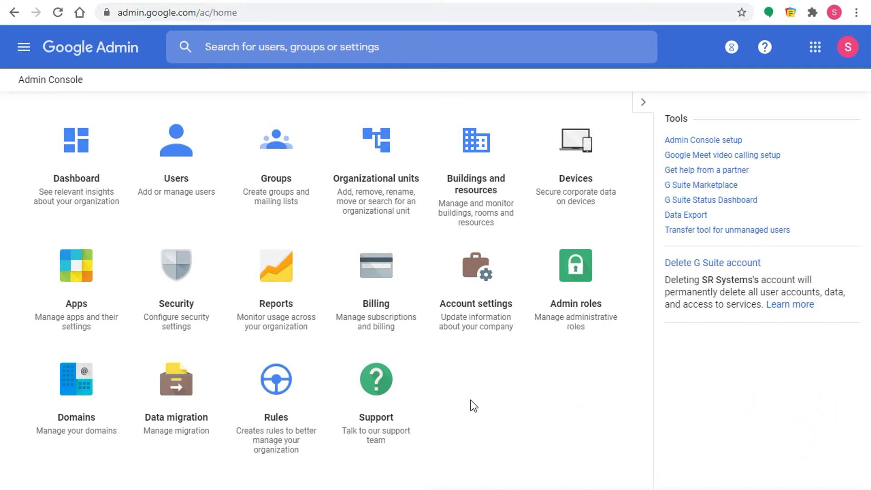
- Open the Devices card from the Admin Console home
{"action": "left_click", "coordinate": [578, 201]}
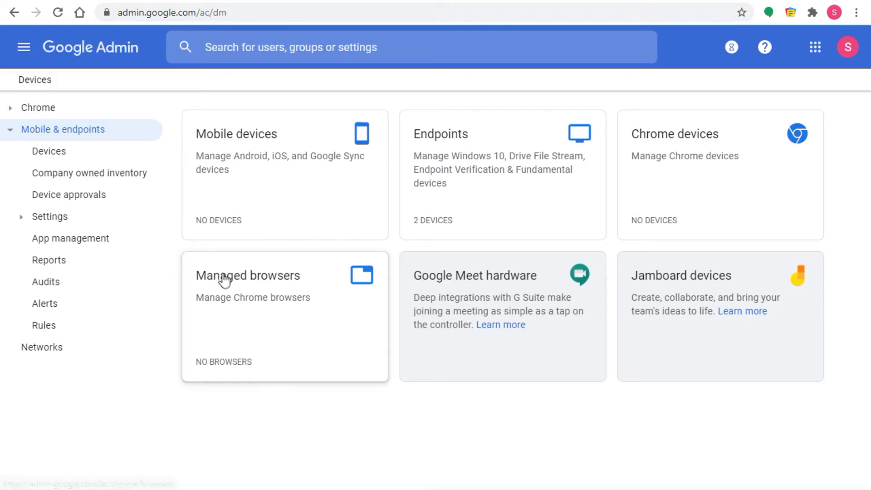
- Go to Settings > iOS settings > Apple certificates and begin setting up a new push certificate
{"action": "left_click", "coordinate": [20, 221]}
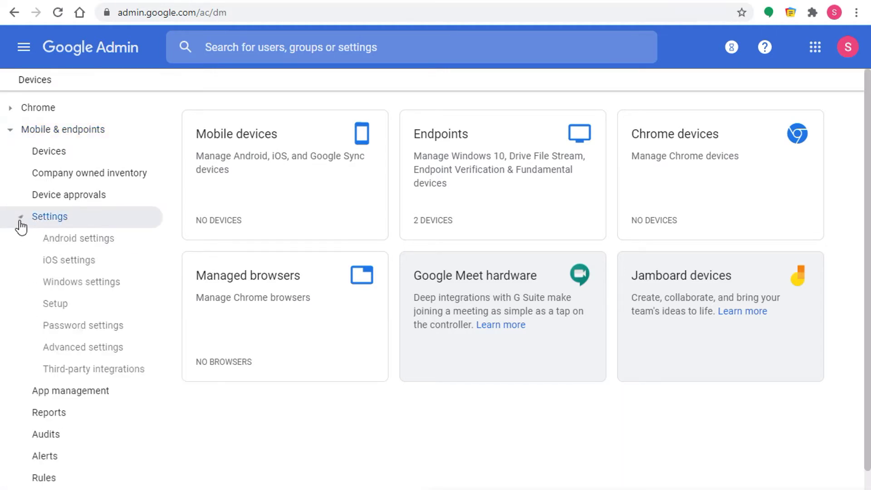
{"action": "left_click", "coordinate": [77, 266]}
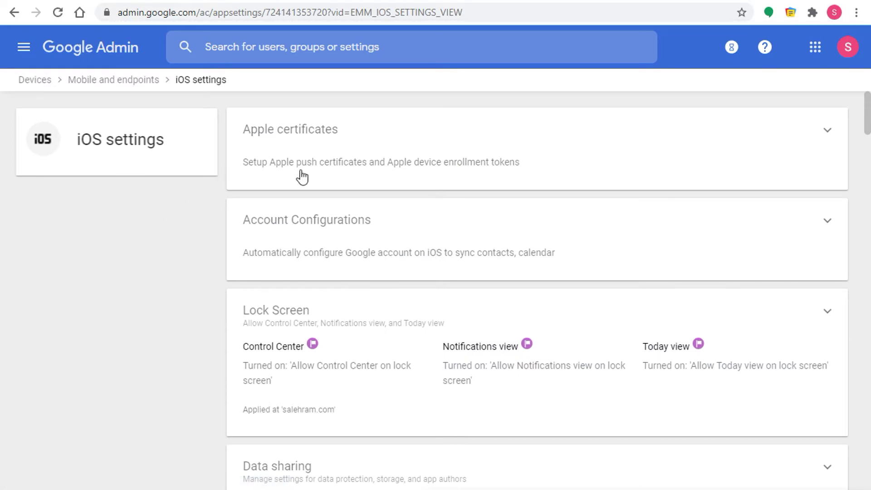
{"action": "left_click", "coordinate": [367, 169]}
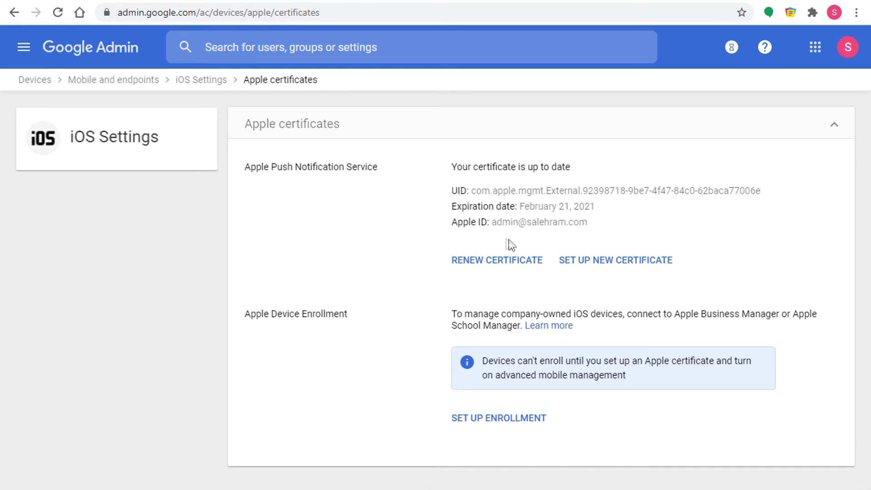
{"action": "left_click", "coordinate": [595, 267]}
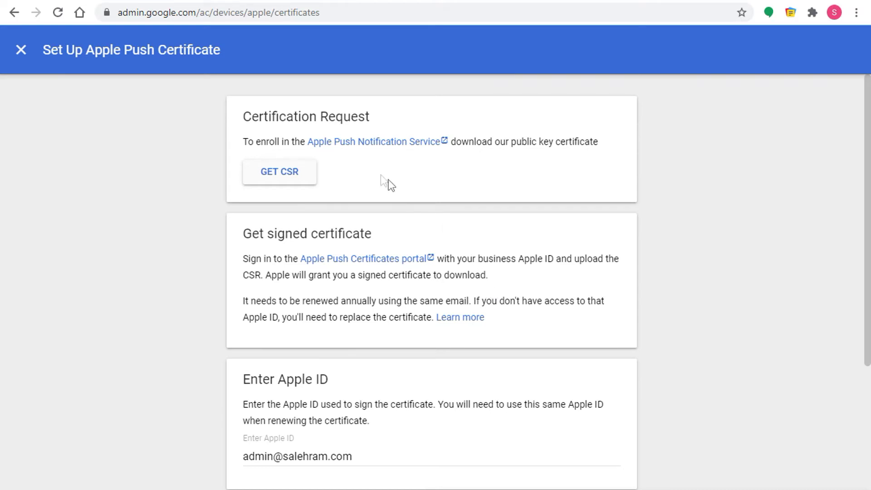
- Download the Push Notification .csr signing request file via GET CSR
{"action": "left_click", "coordinate": [275, 182]}
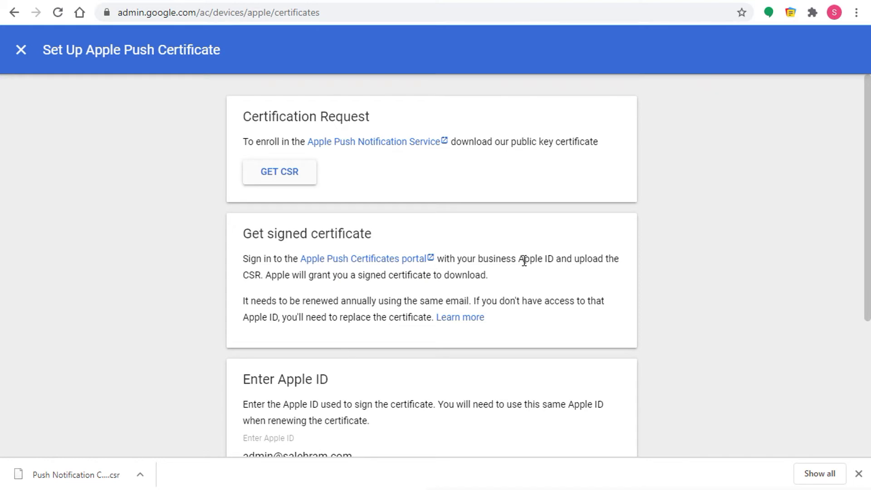
{"action": "left_click_drag", "start_coordinate": [523, 260], "coordinate": [557, 255]}
{"action": "scroll", "coordinate": [295, 286], "scroll_direction": "down", "scroll_amount": 3}
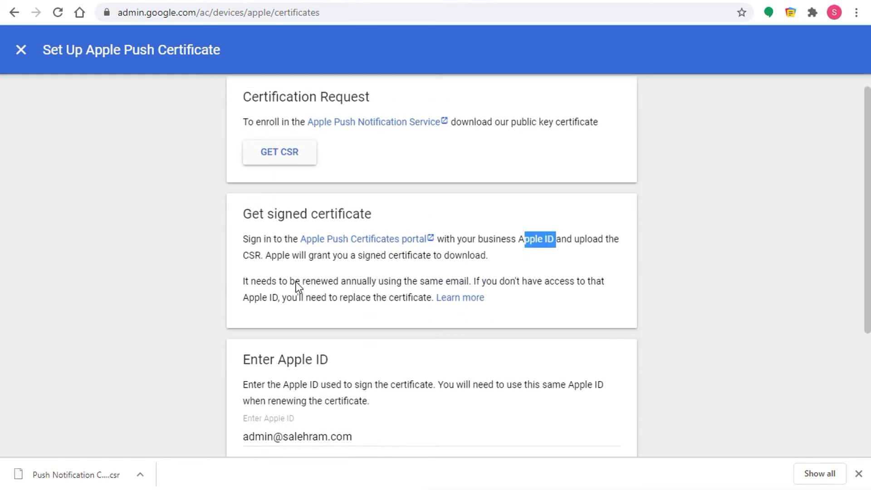
{"action": "left_click_drag", "start_coordinate": [243, 243], "coordinate": [328, 244]}
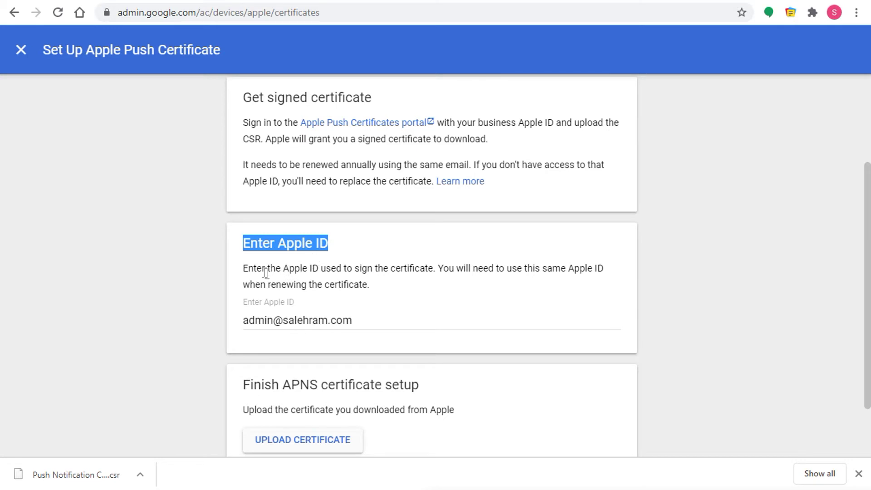
{"action": "left_click", "coordinate": [373, 320]}
{"action": "left_click_drag", "start_coordinate": [345, 319], "coordinate": [245, 319]}
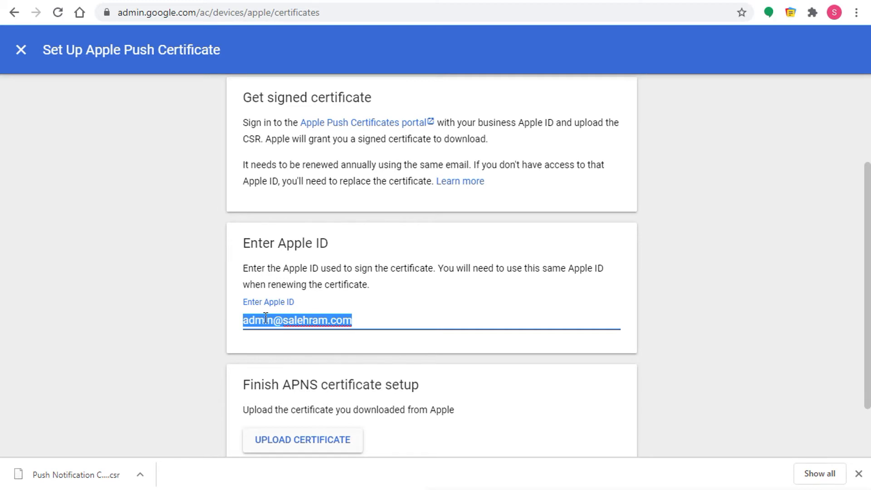
{"action": "left_click", "coordinate": [269, 321]}
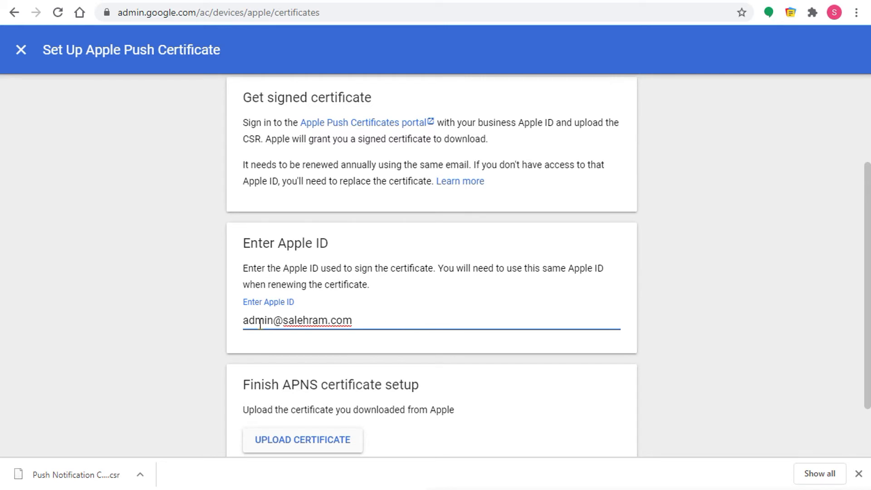
{"action": "left_click", "coordinate": [369, 319]}
{"action": "left_click_drag", "start_coordinate": [369, 319], "coordinate": [240, 316]}
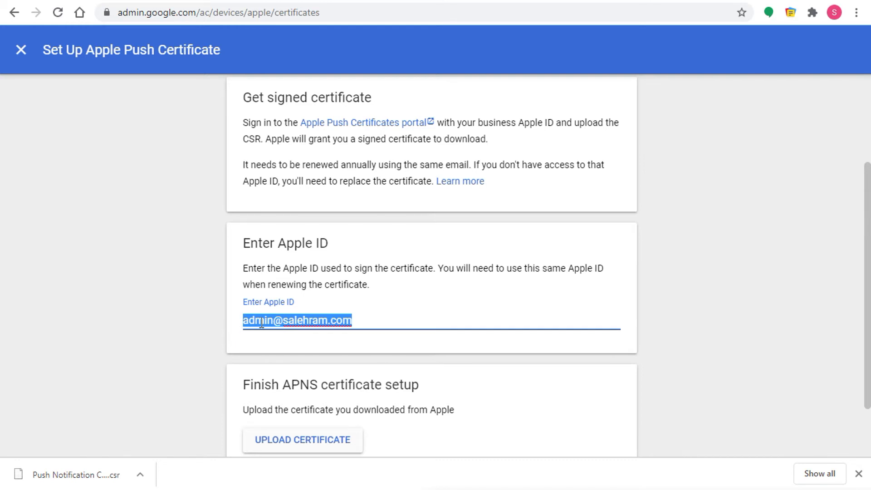
{"action": "scroll", "coordinate": [261, 323], "scroll_direction": "up", "scroll_amount": 3}
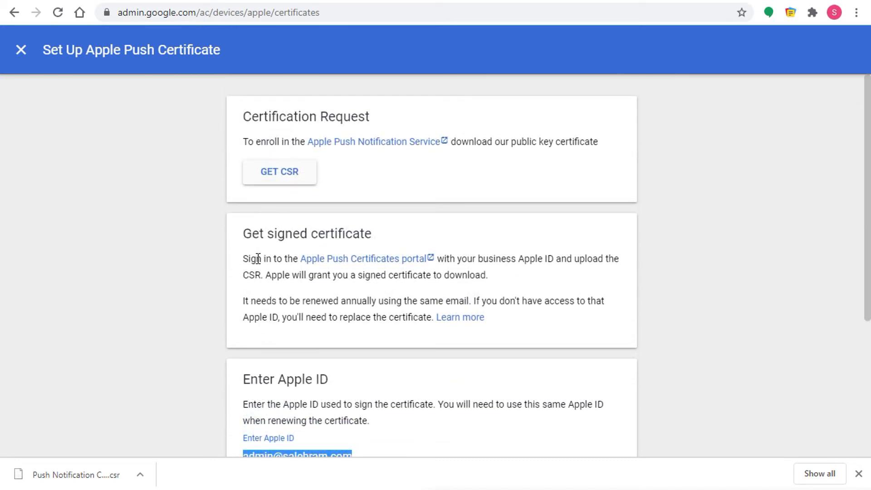
{"action": "left_click", "coordinate": [359, 261]}
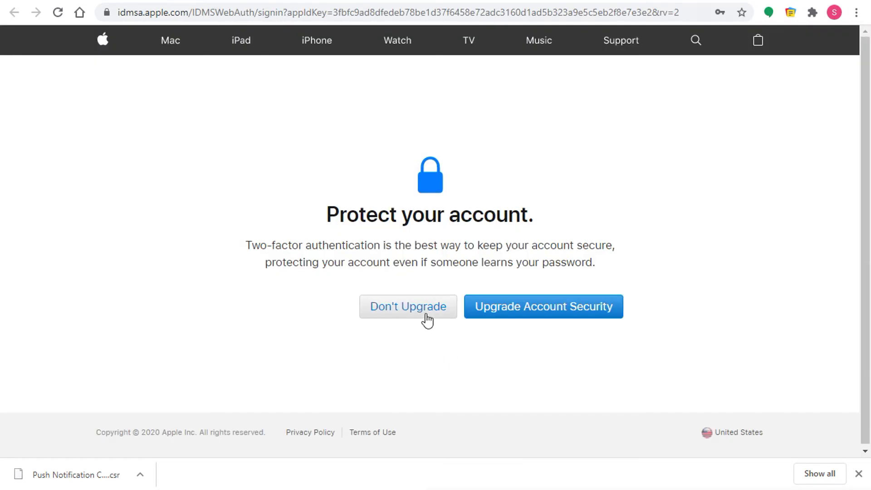
- Skip the security upgrade, review the existing MDM certificate's vendor and expiry, then create a certificate
{"action": "left_click", "coordinate": [426, 319]}
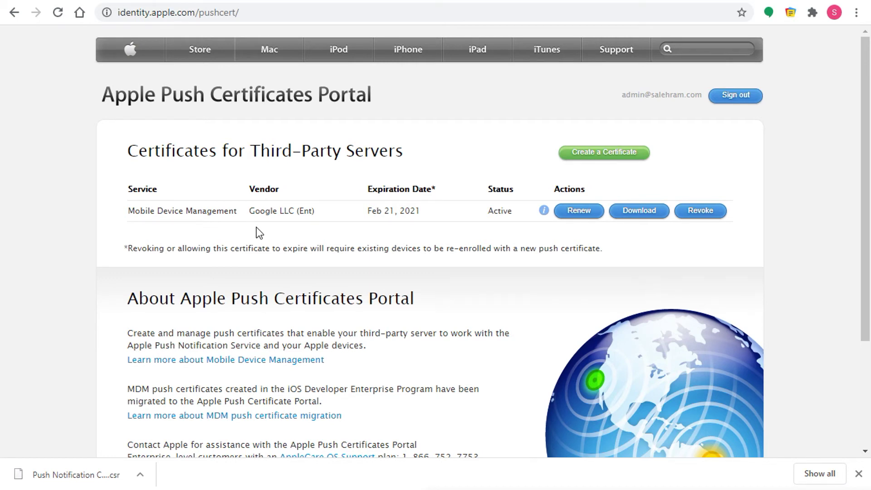
{"action": "left_click_drag", "start_coordinate": [321, 213], "coordinate": [248, 211]}
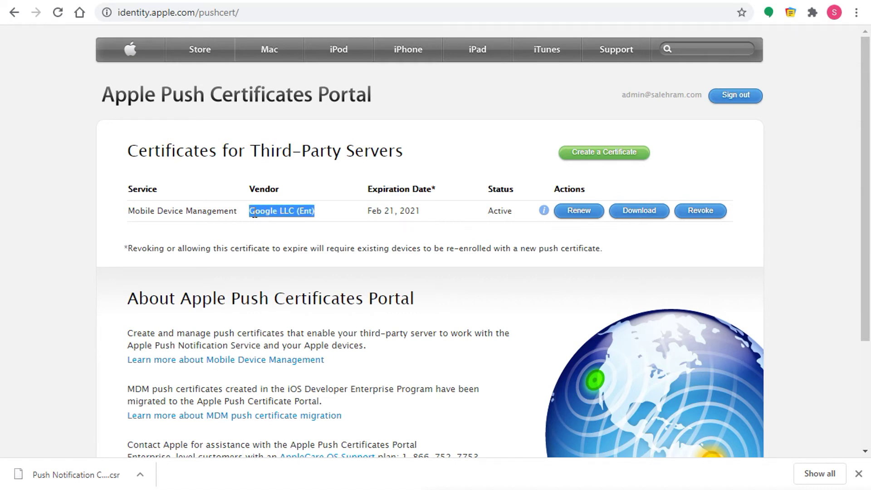
{"action": "left_click", "coordinate": [241, 229]}
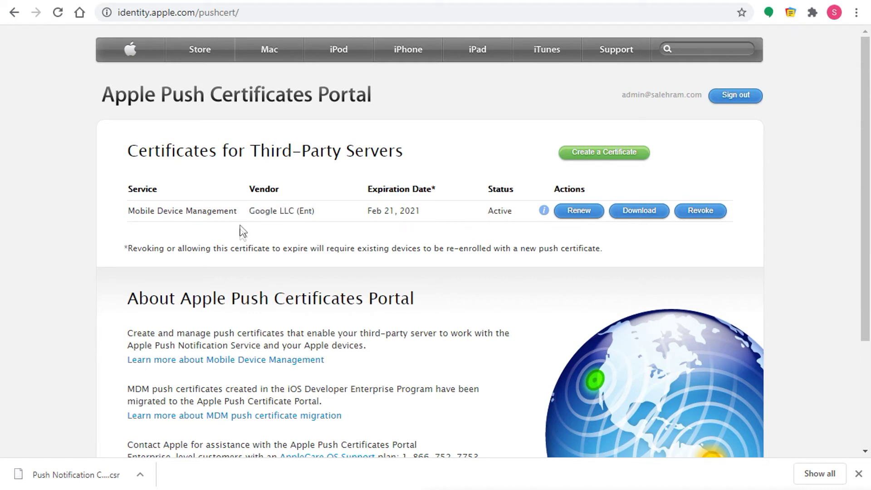
{"action": "left_click_drag", "start_coordinate": [240, 212], "coordinate": [154, 205]}
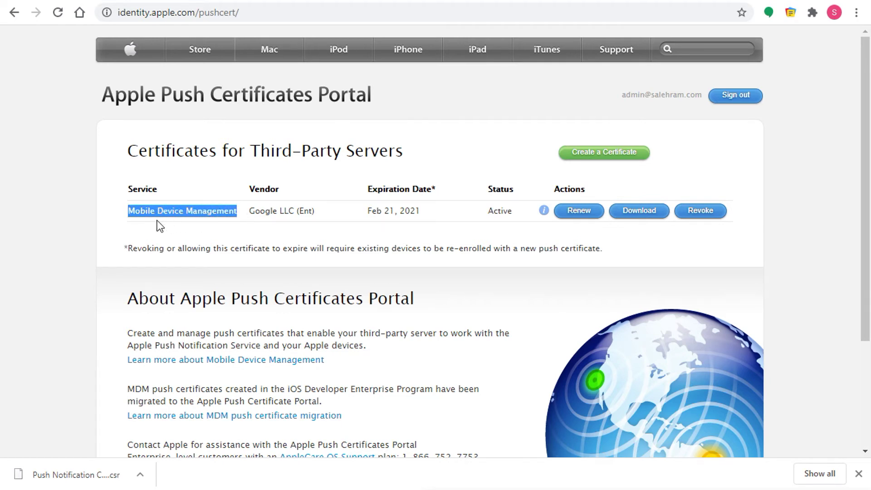
{"action": "left_click", "coordinate": [259, 213]}
{"action": "left_click_drag", "start_coordinate": [368, 212], "coordinate": [426, 213]}
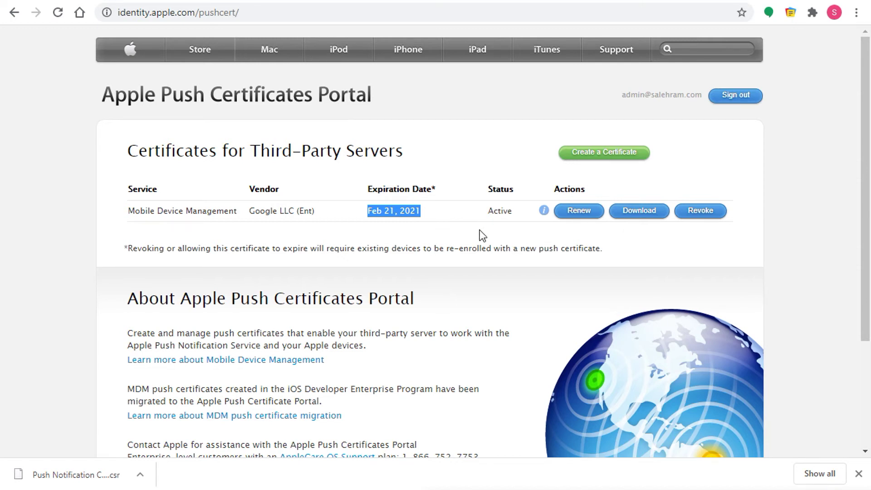
{"action": "left_click", "coordinate": [585, 154]}
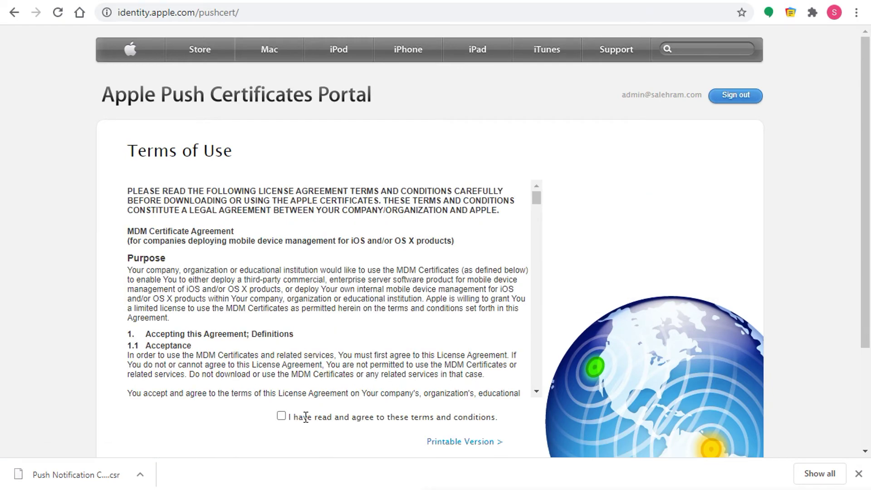
- Agree to and accept the MDM certificate Terms of Use
{"action": "left_click", "coordinate": [283, 417]}
{"action": "scroll", "coordinate": [427, 265], "scroll_direction": "down", "scroll_amount": 5}
{"action": "scroll", "coordinate": [589, 245], "scroll_direction": "down", "scroll_amount": 3}
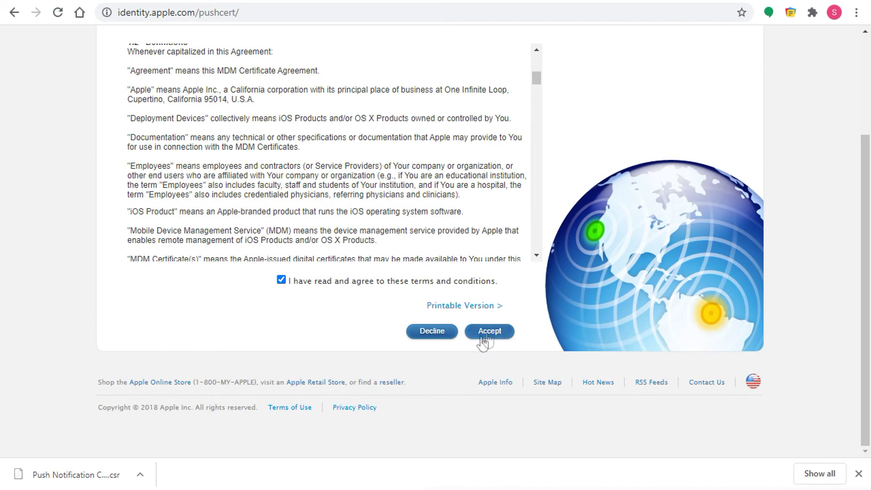
{"action": "left_click", "coordinate": [487, 332]}
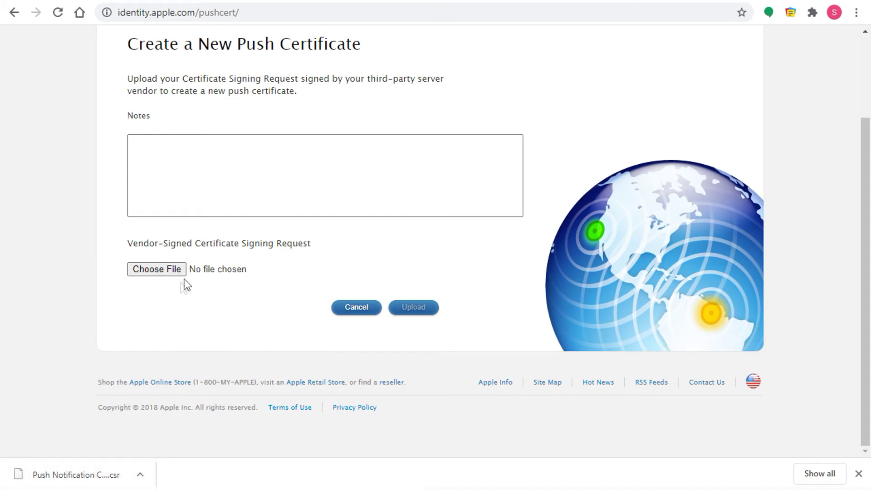
- Upload the .csr signing request and download the new MDM push certificate .pem file
{"action": "left_click_drag", "start_coordinate": [355, 313], "coordinate": [170, 271]}
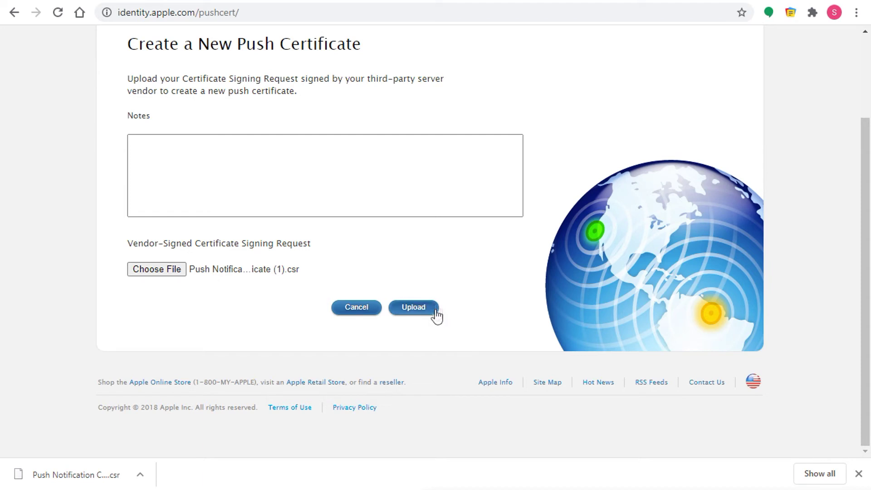
{"action": "left_click", "coordinate": [414, 313]}
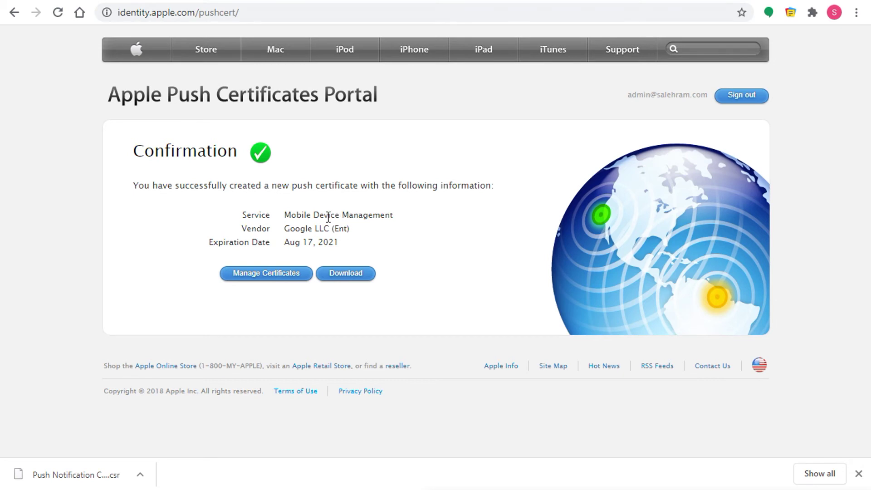
{"action": "left_click", "coordinate": [358, 277]}
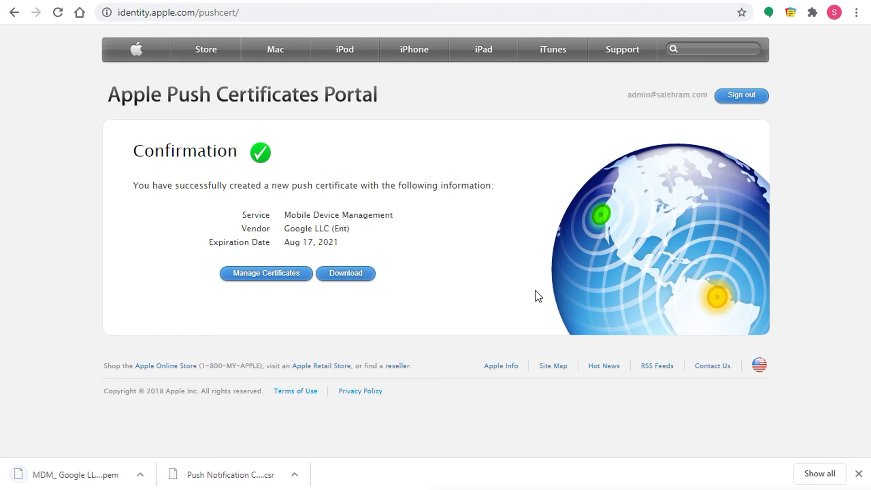
- Upload MDM_ Google LLC (Ent)_Certificate.pem in Google Admin and finish setup, expiring August 17, 2021
{"action": "key", "text": "ctrl+w"}
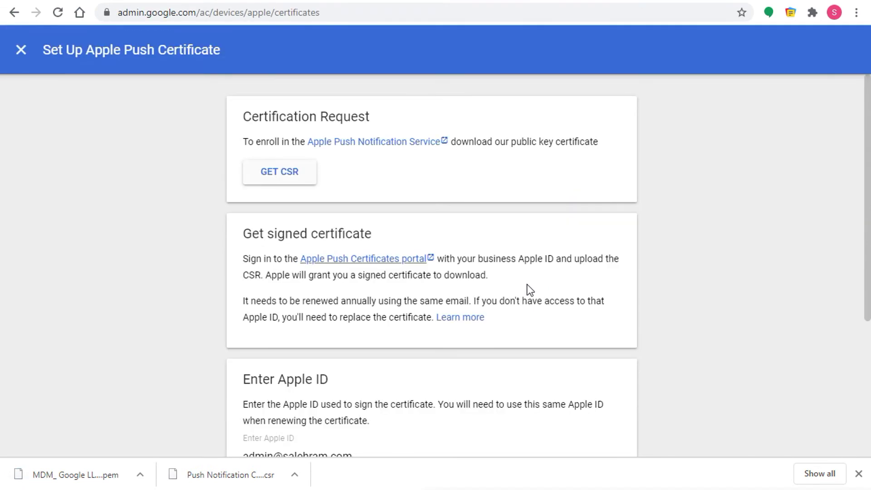
{"action": "scroll", "coordinate": [519, 274], "scroll_direction": "down", "scroll_amount": 5}
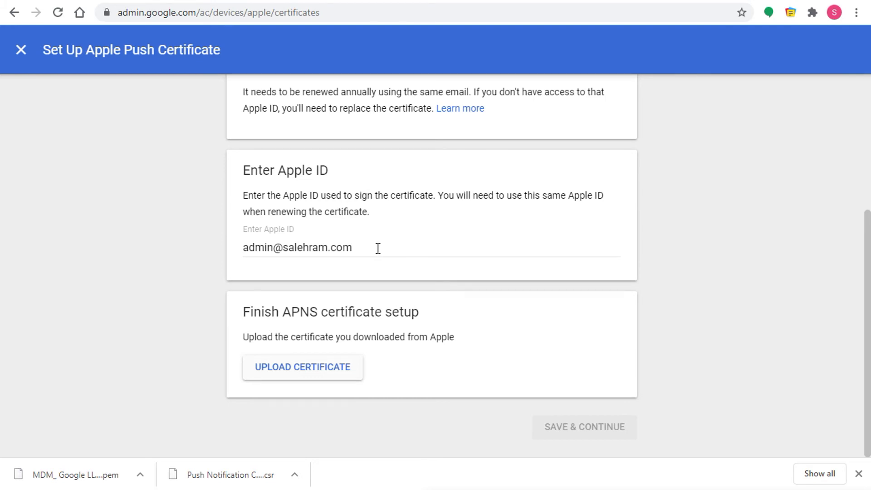
{"action": "left_click", "coordinate": [270, 378]}
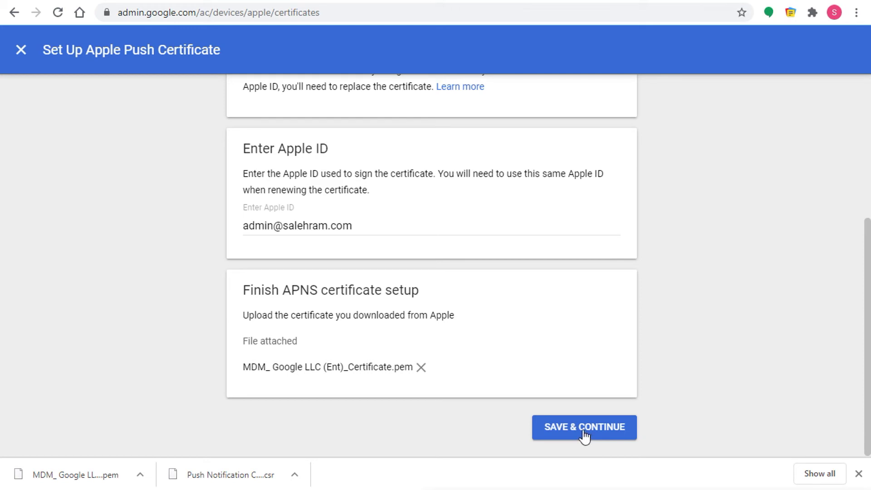
{"action": "left_click", "coordinate": [583, 430]}
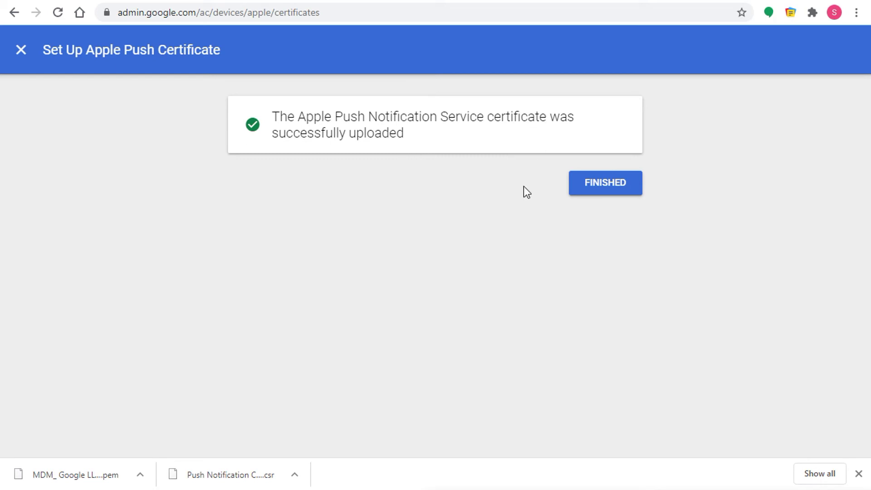
{"action": "left_click", "coordinate": [603, 194]}
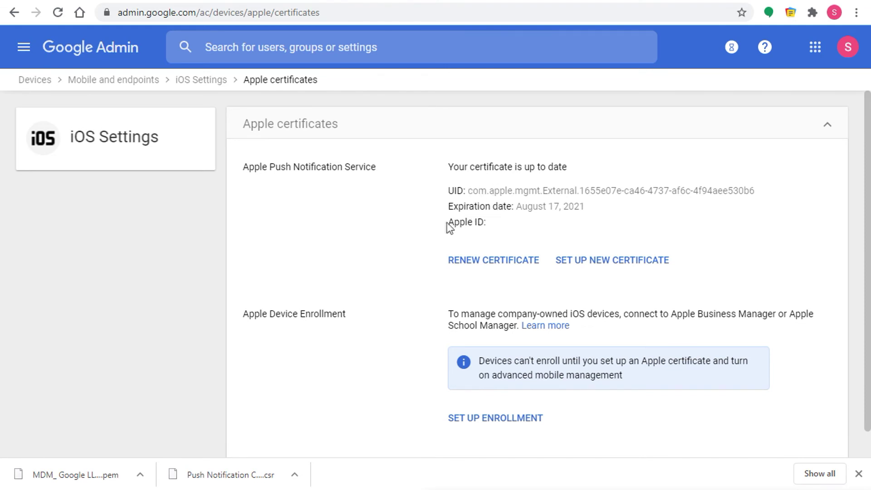
- Reload the Apple certificates page to confirm the new expiry date, then return to the Devices overview
{"action": "right_click", "coordinate": [434, 216]}
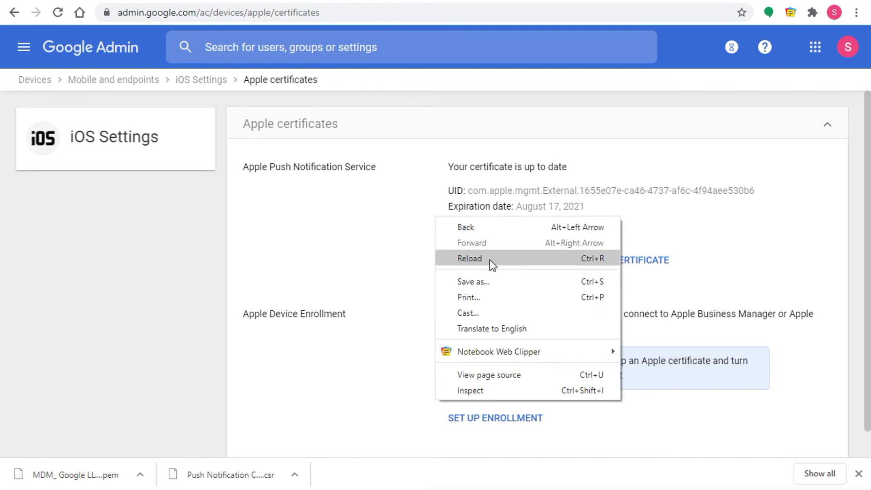
{"action": "left_click", "coordinate": [420, 229]}
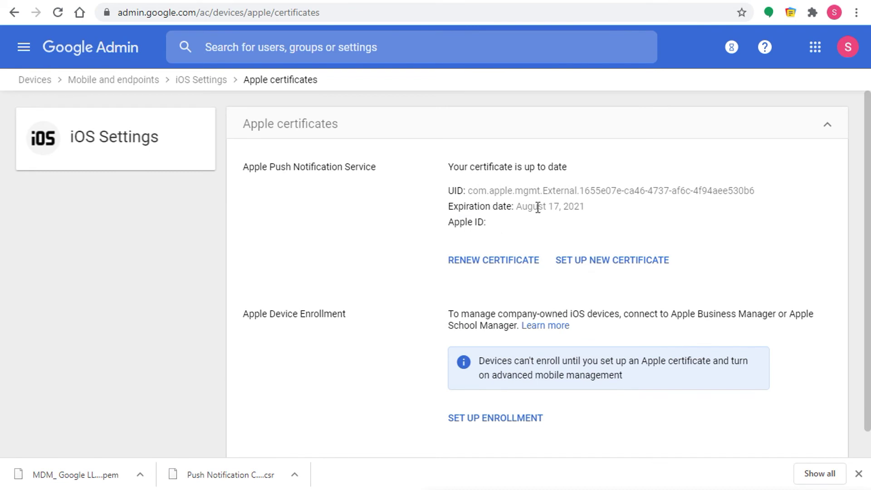
{"action": "left_click_drag", "start_coordinate": [545, 206], "coordinate": [573, 207]}
{"action": "left_click", "coordinate": [554, 209]}
{"action": "left_click_drag", "start_coordinate": [475, 220], "coordinate": [536, 225]}
{"action": "left_click", "coordinate": [435, 230]}
{"action": "right_click", "coordinate": [402, 223]}
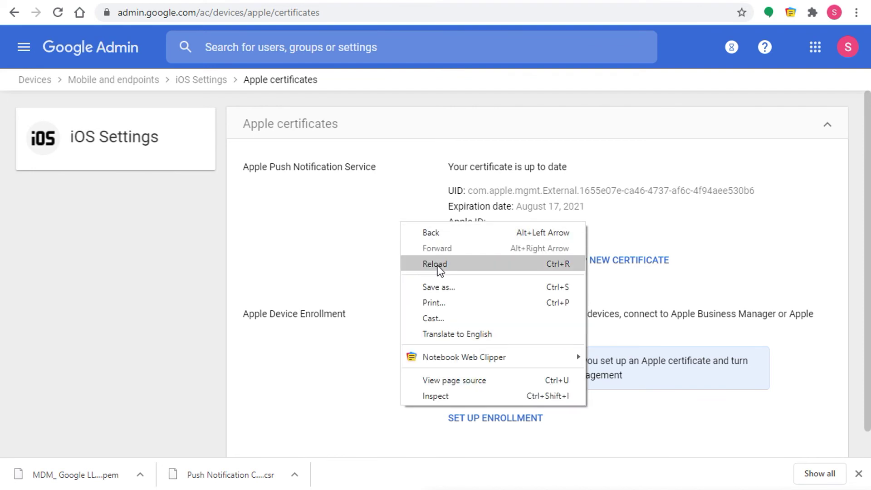
{"action": "left_click", "coordinate": [422, 263]}
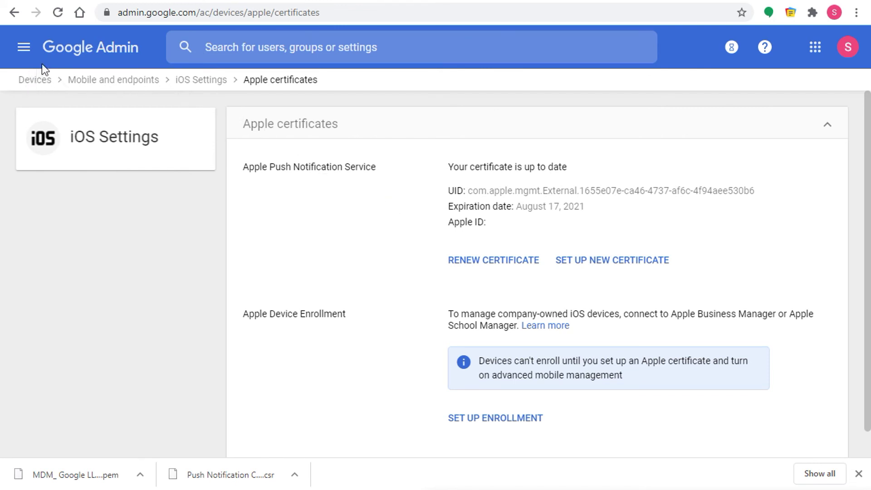
{"action": "left_click", "coordinate": [35, 80]}
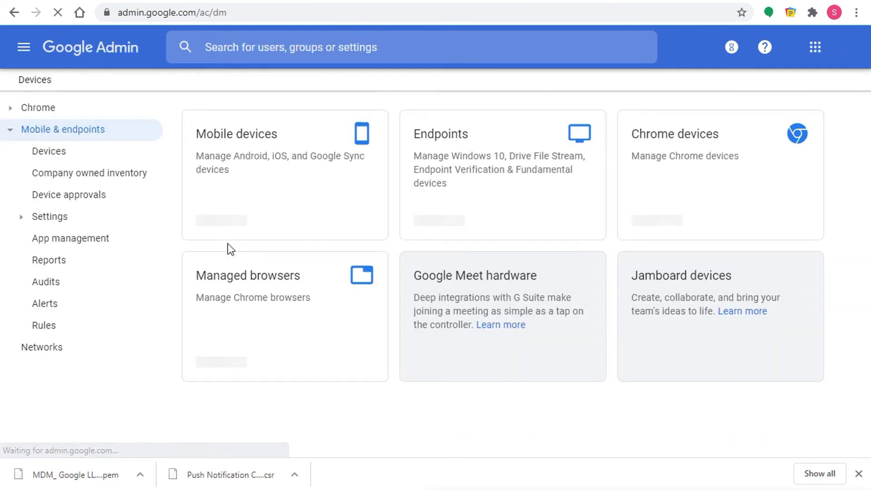
- Under Setup > Mobile Management, switch the management level from Custom to Advanced and save
{"action": "left_click", "coordinate": [22, 219]}
{"action": "left_click", "coordinate": [54, 305]}
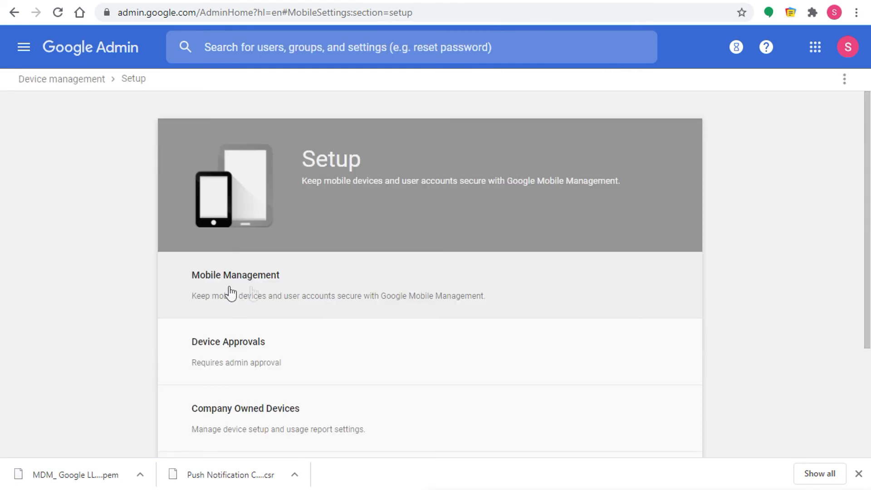
{"action": "left_click", "coordinate": [268, 295]}
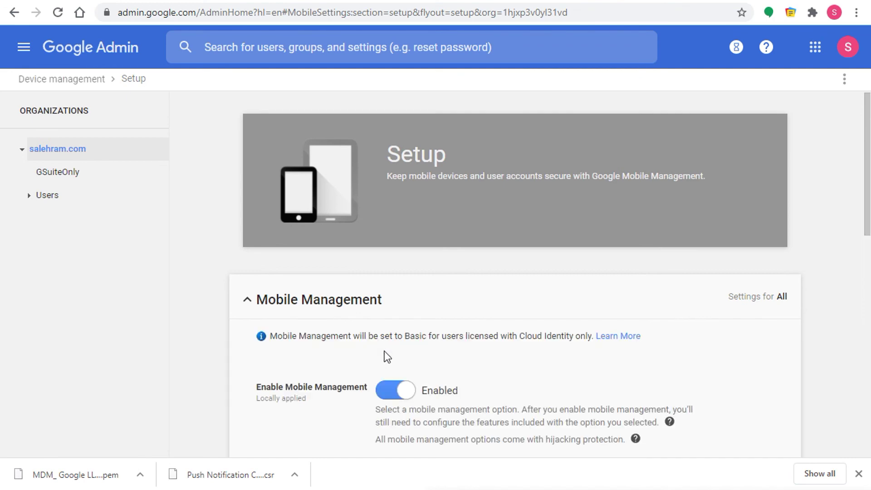
{"action": "scroll", "coordinate": [384, 351], "scroll_direction": "down", "scroll_amount": 5}
{"action": "scroll", "coordinate": [404, 340], "scroll_direction": "down", "scroll_amount": 2}
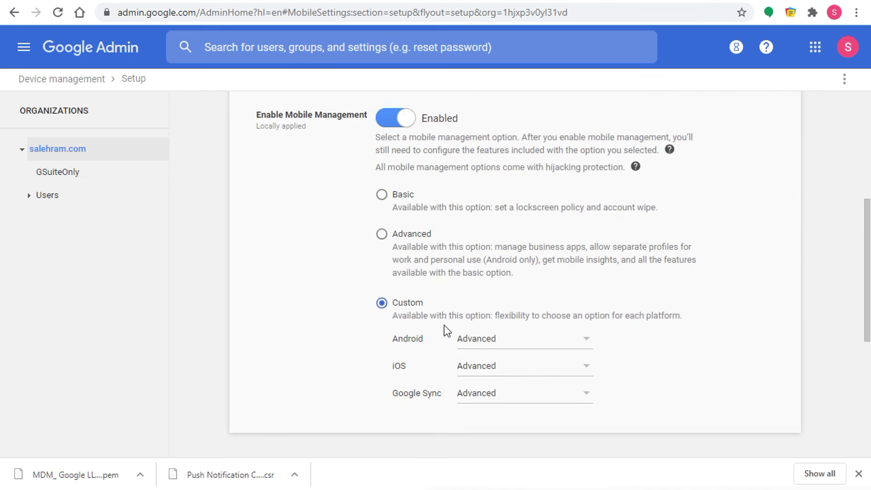
{"action": "left_click", "coordinate": [495, 348]}
{"action": "left_click", "coordinate": [385, 244]}
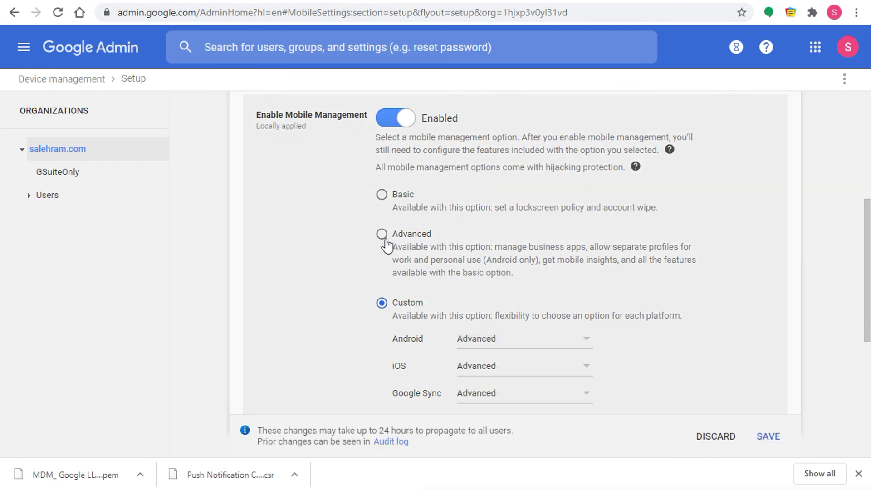
{"action": "left_click", "coordinate": [386, 249]}
{"action": "left_click", "coordinate": [765, 438]}
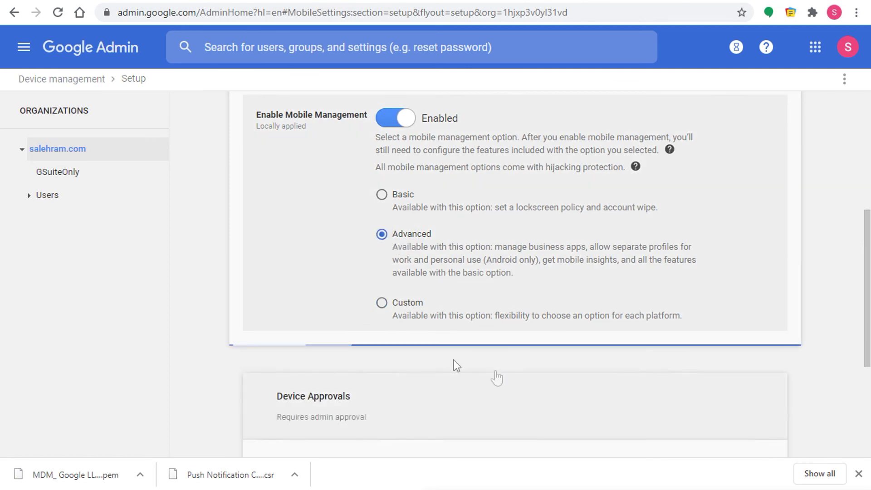